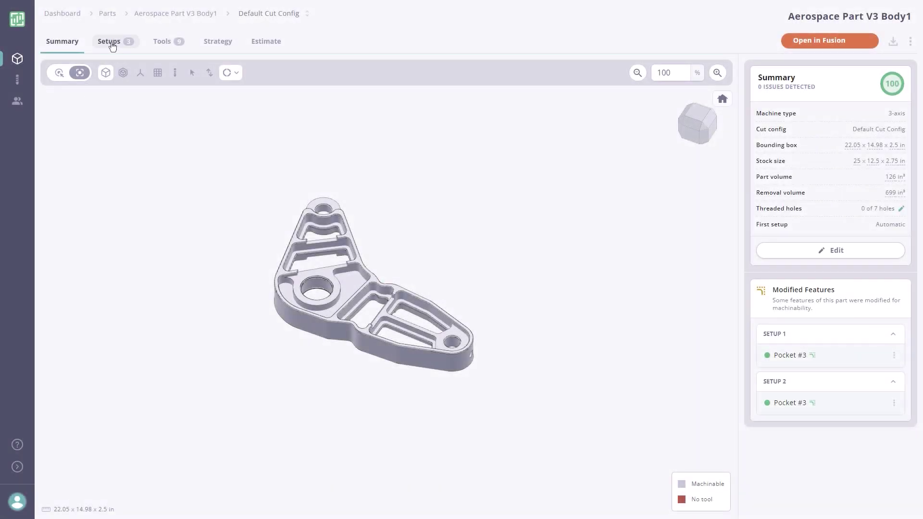
- Review the part's Setups, Tools and Strategy, ending on the $608.16 cost estimate
{"action": "left_click", "coordinate": [110, 43]}
{"action": "left_click", "coordinate": [170, 46]}
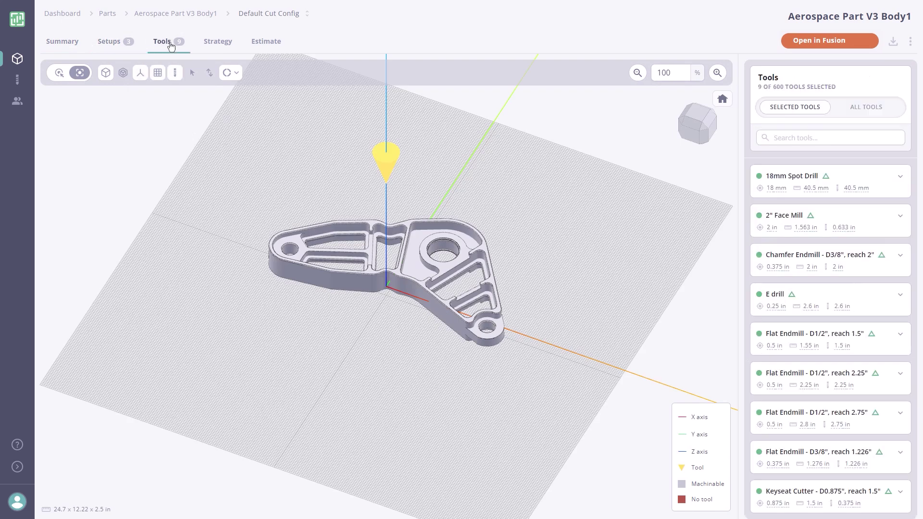
{"action": "left_click", "coordinate": [219, 45]}
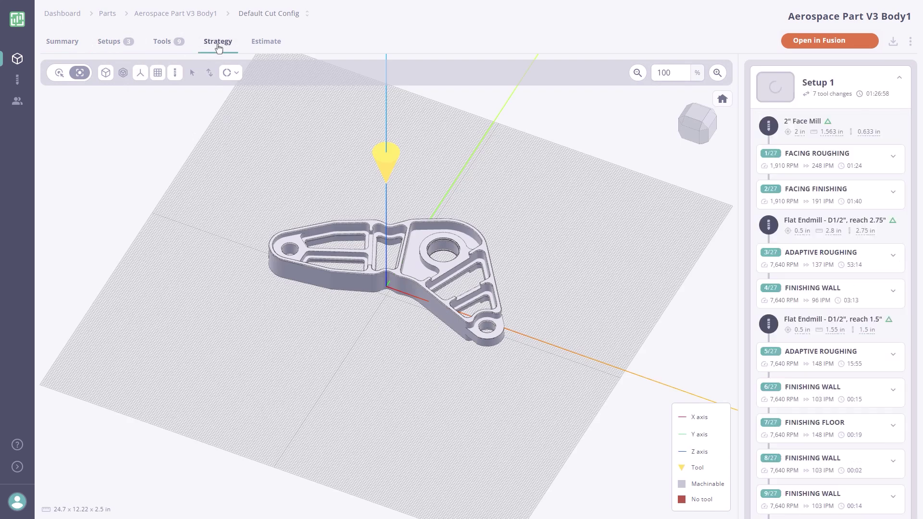
{"action": "left_click", "coordinate": [276, 50]}
- Inspect Setup 2 and Setup 3, then expand Adaptive Roughing 5/27's faces and details
{"action": "left_click", "coordinate": [59, 45]}
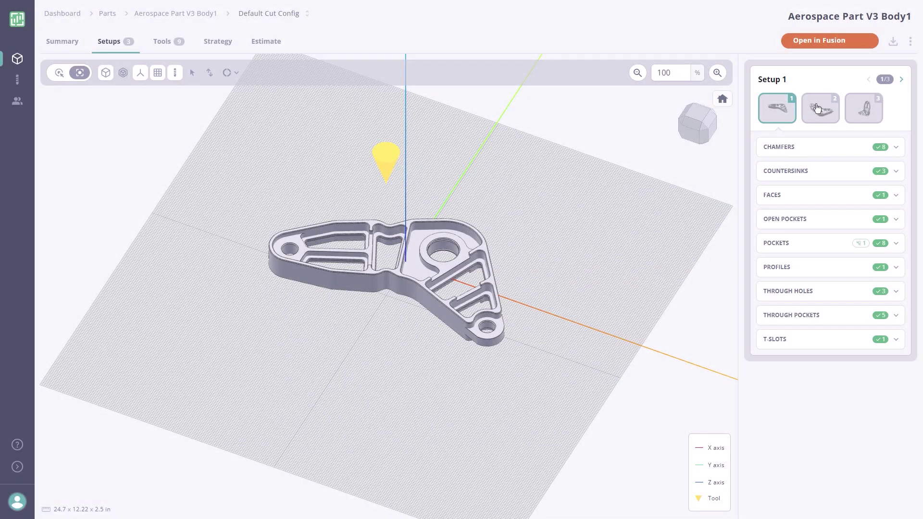
{"action": "left_click", "coordinate": [818, 109]}
{"action": "left_click", "coordinate": [858, 110]}
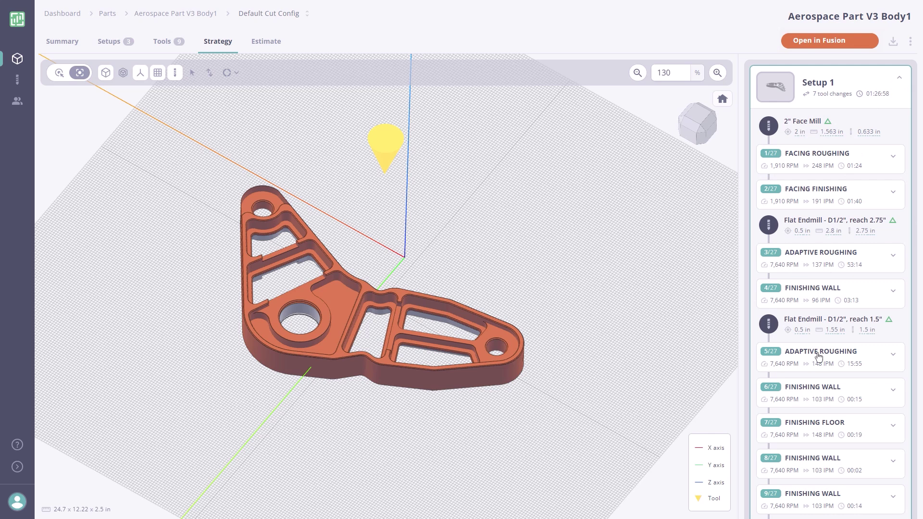
{"action": "left_click", "coordinate": [819, 358]}
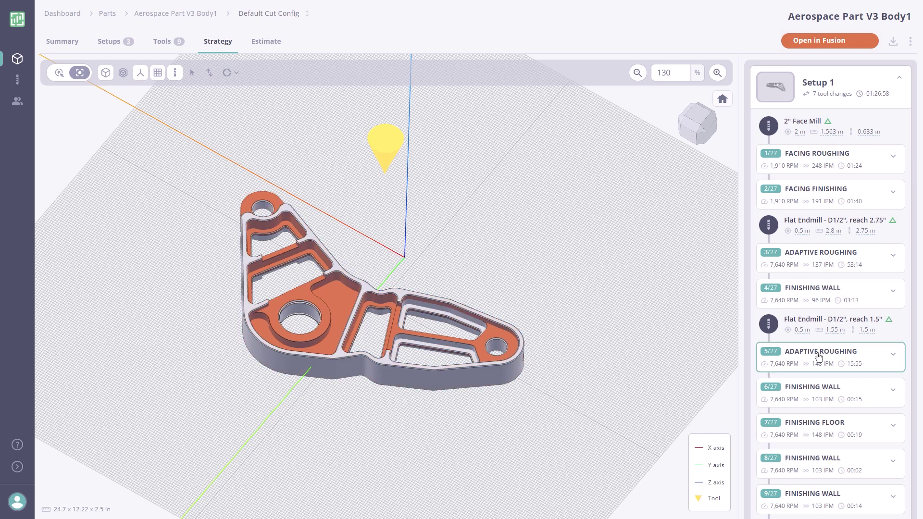
{"action": "left_click", "coordinate": [894, 357]}
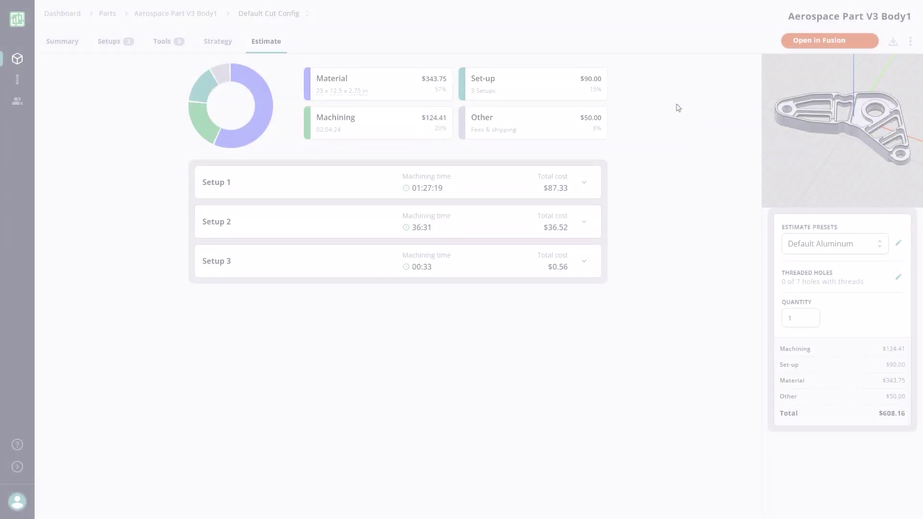
- Expand the Setup 1, Setup 2 and Setup 3 cost rows into operation-category breakdowns
{"action": "left_click", "coordinate": [584, 184]}
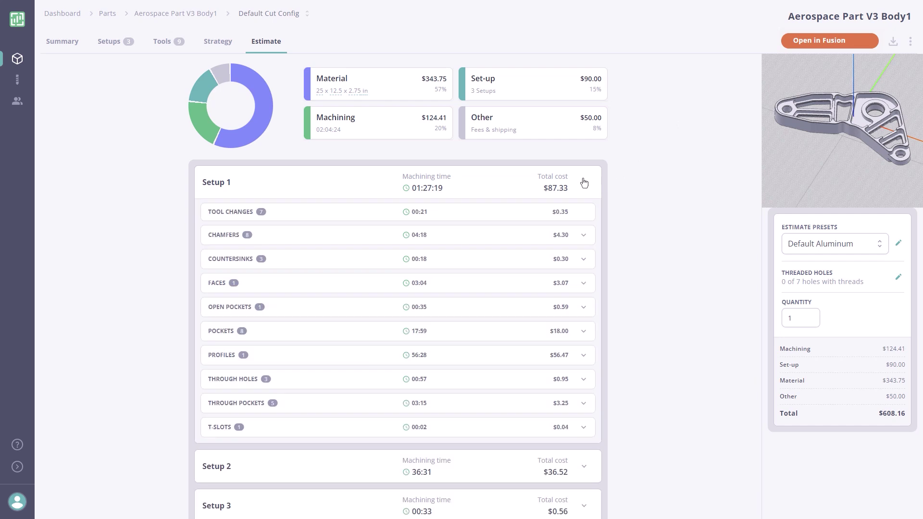
{"action": "scroll", "coordinate": [585, 187], "scroll_direction": "down", "scroll_amount": 1}
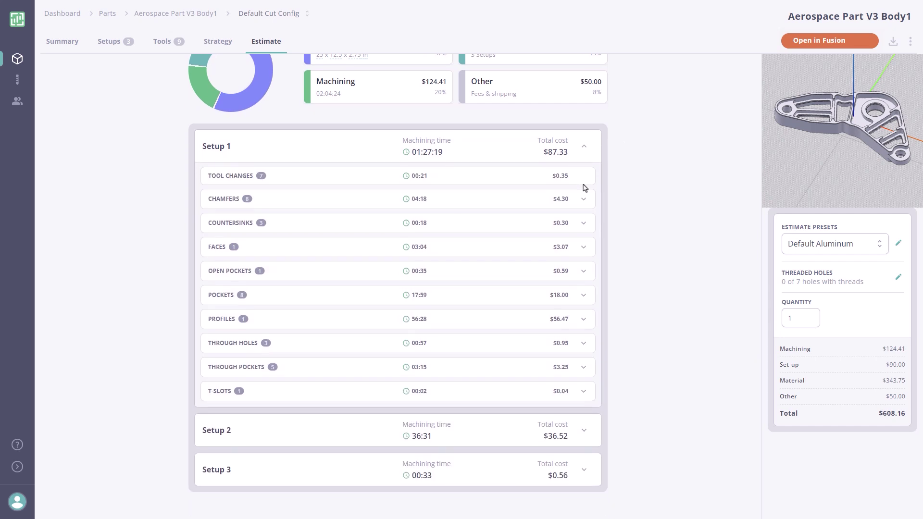
{"action": "left_click", "coordinate": [584, 433]}
{"action": "scroll", "coordinate": [546, 377], "scroll_direction": "down", "scroll_amount": 3}
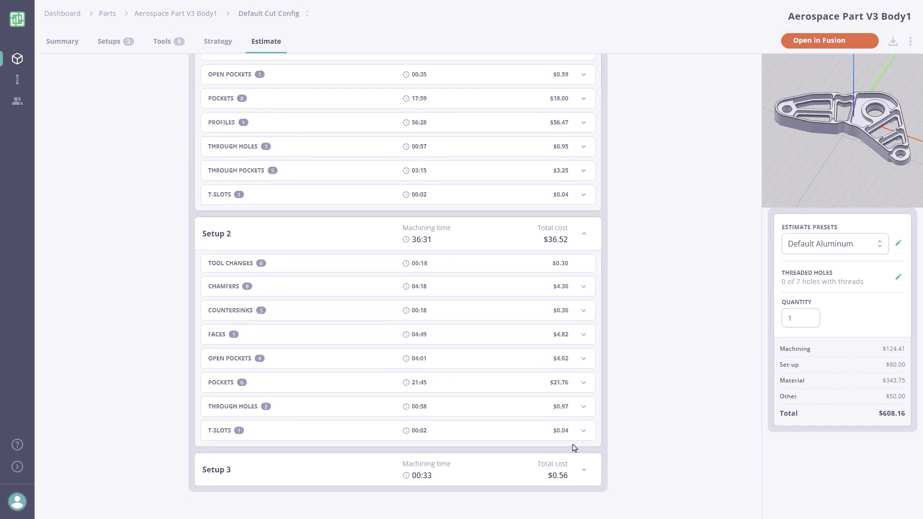
{"action": "left_click", "coordinate": [588, 471]}
{"action": "scroll", "coordinate": [569, 407], "scroll_direction": "down", "scroll_amount": 2}
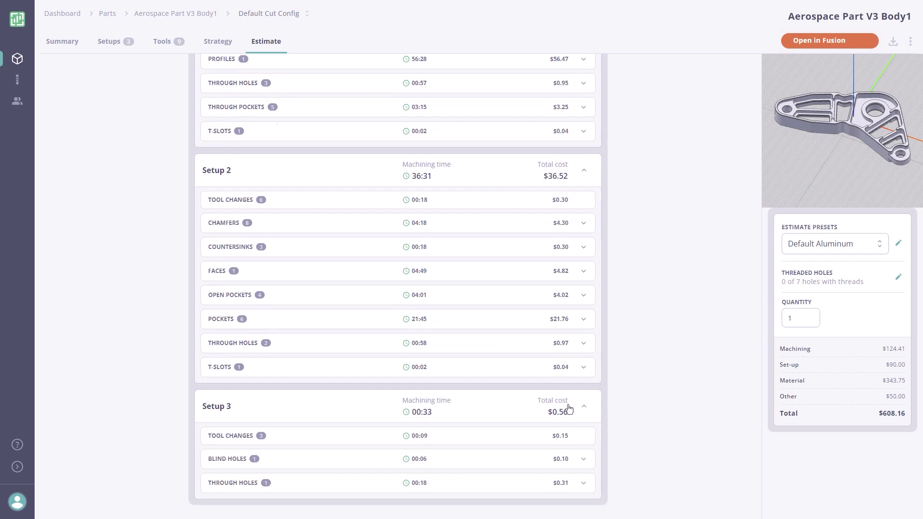
{"action": "scroll", "coordinate": [570, 397], "scroll_direction": "up", "scroll_amount": 5}
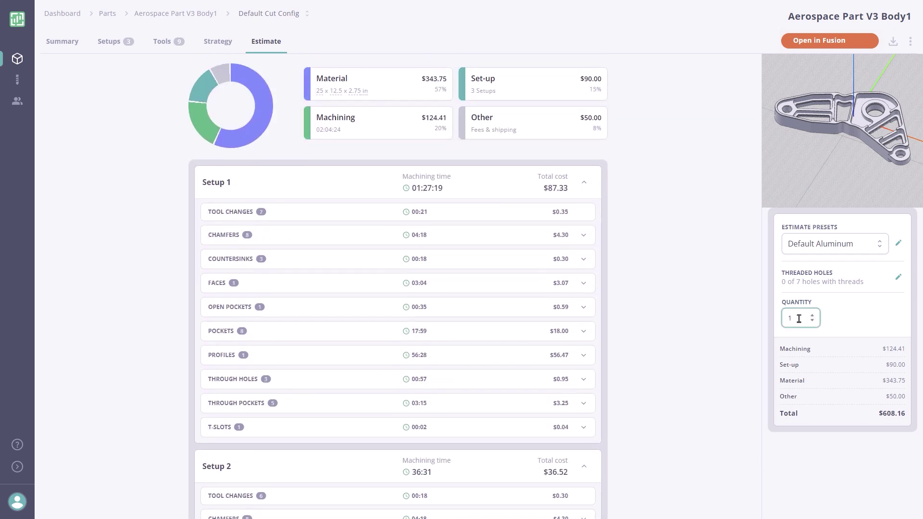
{"action": "type", "text": "0"}
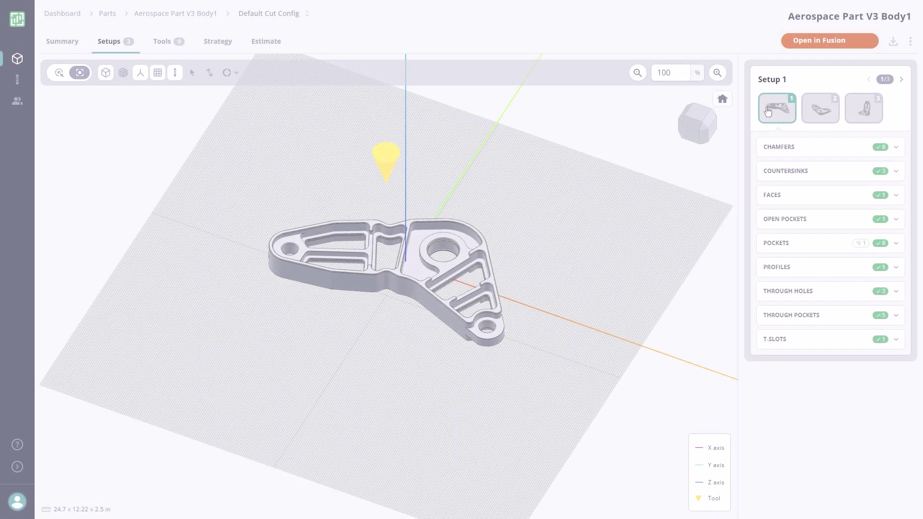
- Inspect Setup 1's face features, the open pocket, and Pockets #1, #4 and #8
{"action": "left_click", "coordinate": [768, 196]}
{"action": "left_click", "coordinate": [772, 247]}
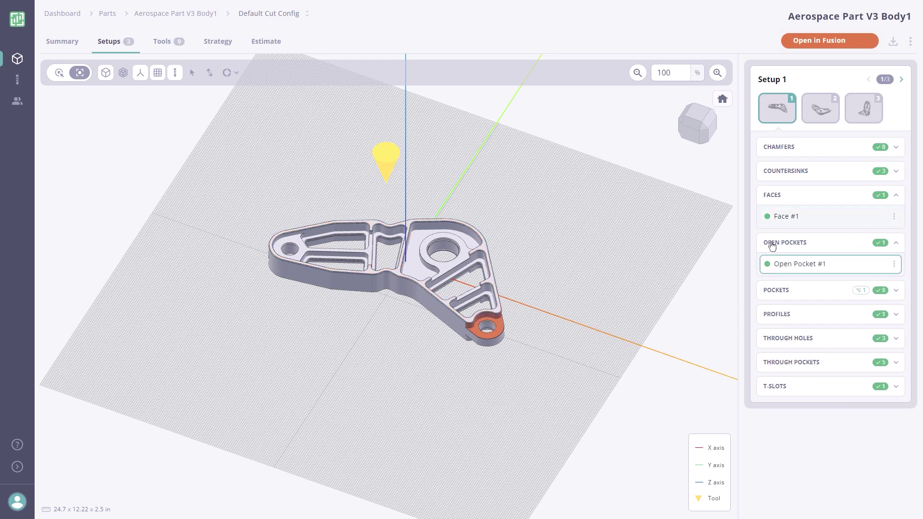
{"action": "left_click", "coordinate": [775, 292]}
{"action": "left_click", "coordinate": [779, 314]}
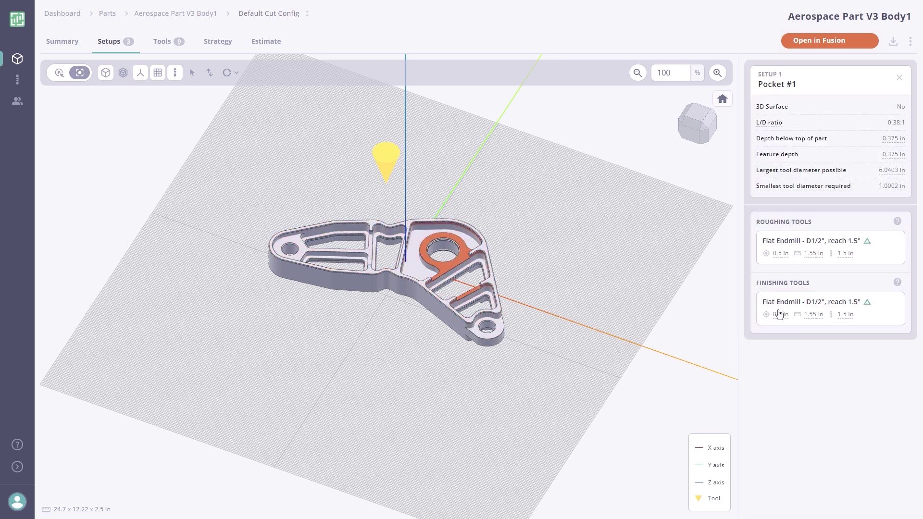
{"action": "left_click", "coordinate": [899, 77]}
{"action": "left_click", "coordinate": [779, 367]}
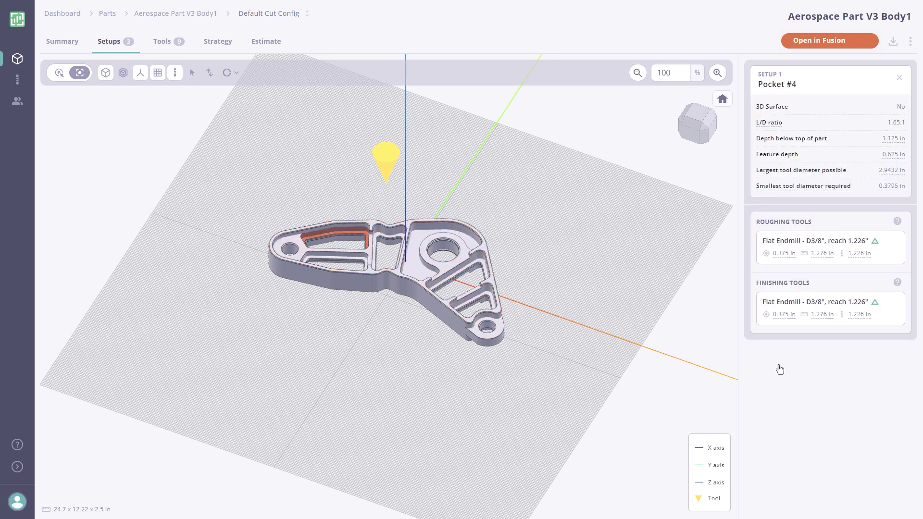
{"action": "left_click", "coordinate": [899, 77]}
{"action": "left_click", "coordinate": [781, 437]}
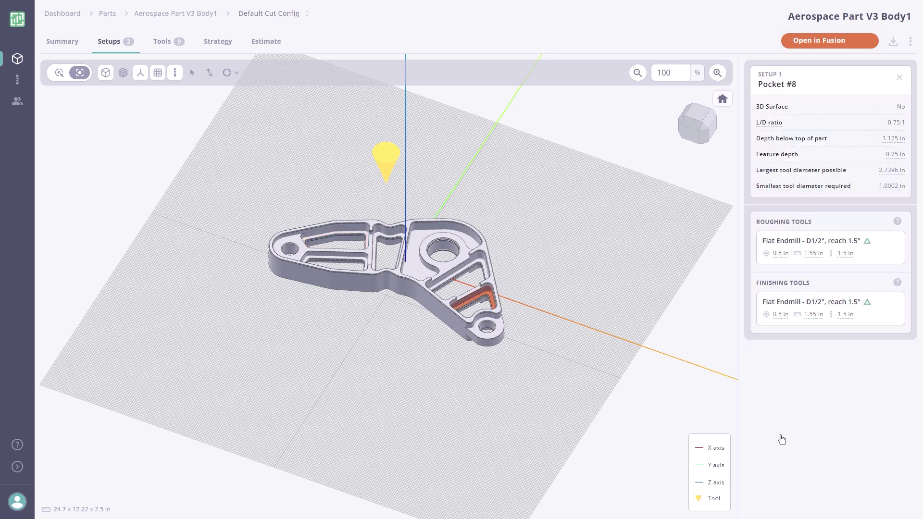
{"action": "left_click", "coordinate": [900, 78]}
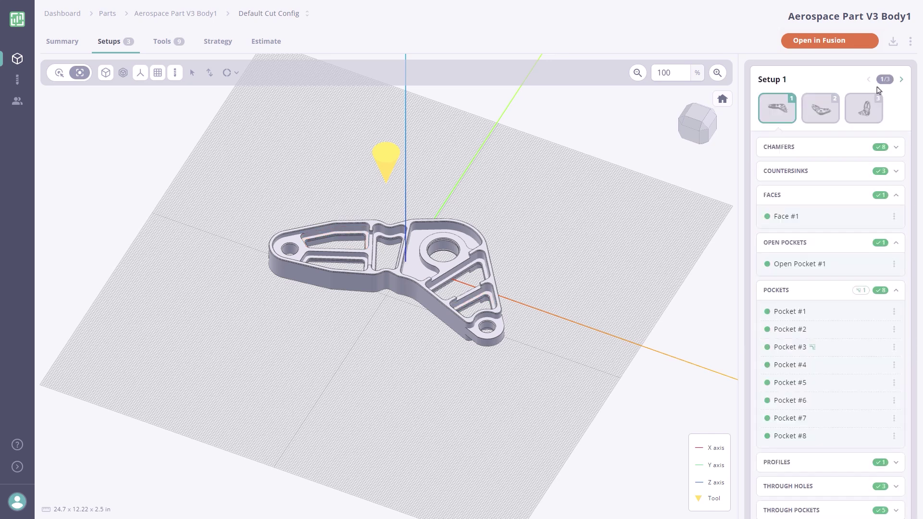
{"action": "scroll", "coordinate": [836, 419], "scroll_direction": "down", "scroll_amount": 1}
- Inspect the details of Through Hole #1 and Through Hole #4
{"action": "left_click", "coordinate": [811, 441]}
{"action": "left_click", "coordinate": [805, 467]}
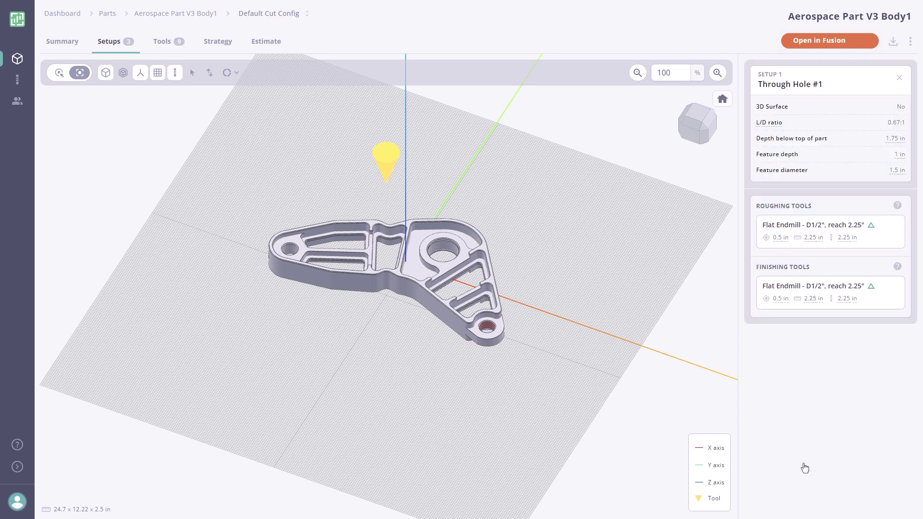
{"action": "left_click", "coordinate": [899, 79]}
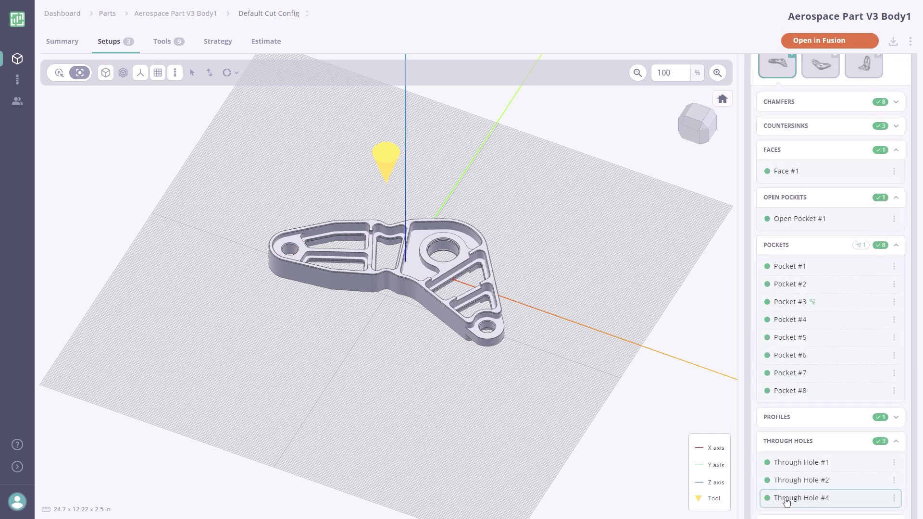
{"action": "left_click", "coordinate": [801, 498]}
{"action": "left_click", "coordinate": [898, 78]}
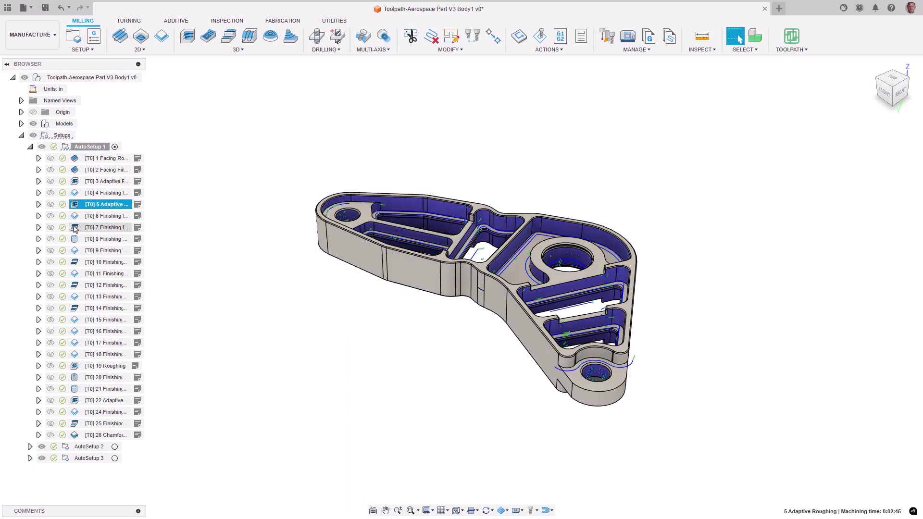
- Step through AutoSetup 1's operation toolpaths, then collapse it
{"action": "key", "text": "Down"}
{"action": "key", "text": "Down"}
{"action": "key", "text": "Down"}
{"action": "left_click", "coordinate": [30, 146]}
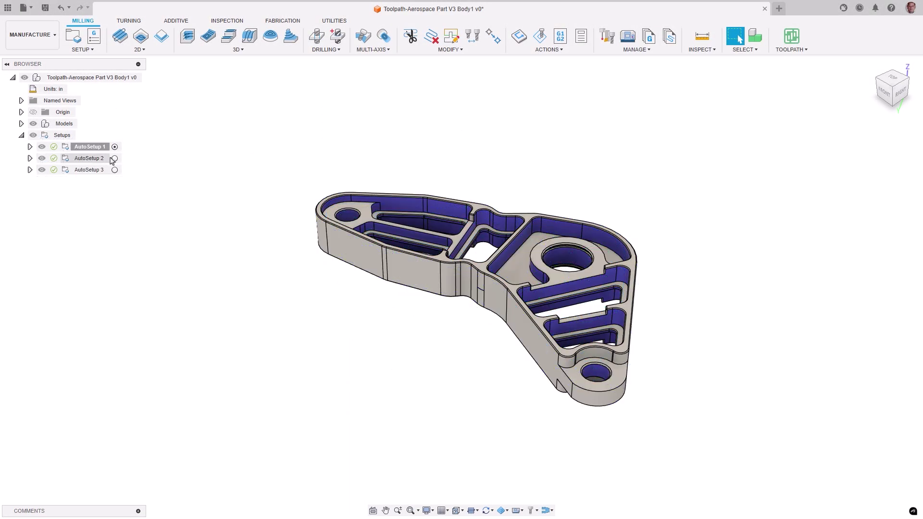
{"action": "left_click", "coordinate": [89, 158]}
- Preview AutoSetup 2's toolpaths, then activate AutoSetup 3 and preview one of its toolpaths
{"action": "left_click", "coordinate": [29, 158]}
{"action": "key", "text": "Down"}
{"action": "key", "text": "Down"}
{"action": "key", "text": "Down"}
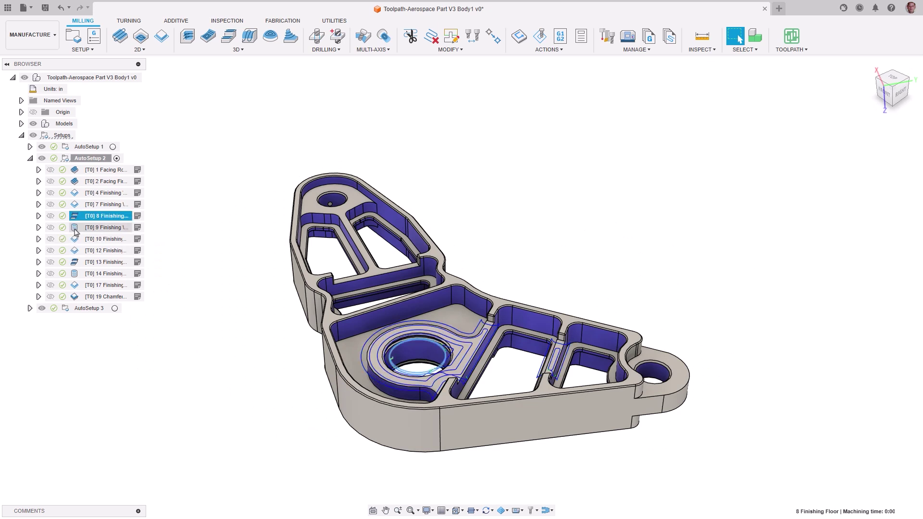
{"action": "key", "text": "Down"}
{"action": "key", "text": "Down"}
{"action": "key", "text": "Down"}
{"action": "key", "text": "Down"}
{"action": "key", "text": "Down"}
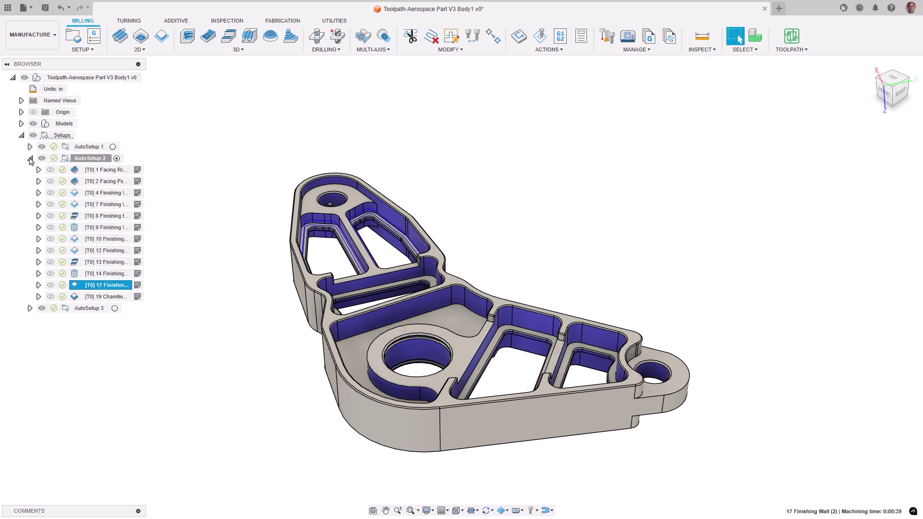
{"action": "left_click", "coordinate": [29, 158]}
{"action": "left_click", "coordinate": [117, 170]}
{"action": "left_click", "coordinate": [29, 169]}
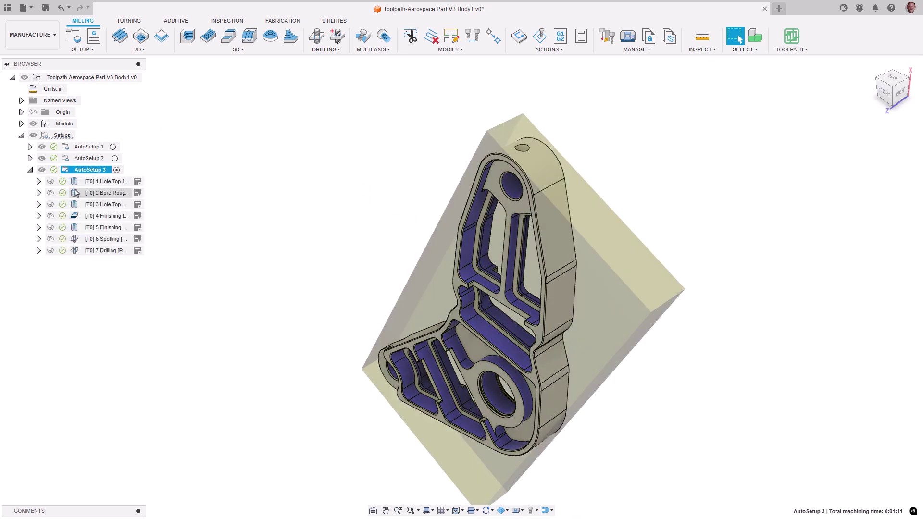
{"action": "left_click", "coordinate": [74, 229]}
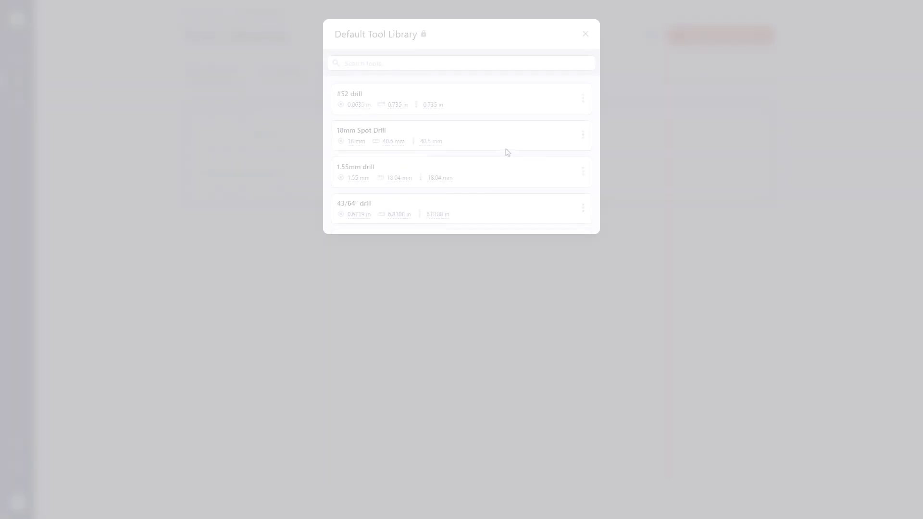
{"action": "scroll", "coordinate": [504, 151], "scroll_direction": "down", "scroll_amount": 3}
{"action": "scroll", "coordinate": [508, 152], "scroll_direction": "down", "scroll_amount": 2}
{"action": "scroll", "coordinate": [507, 152], "scroll_direction": "down", "scroll_amount": 1}
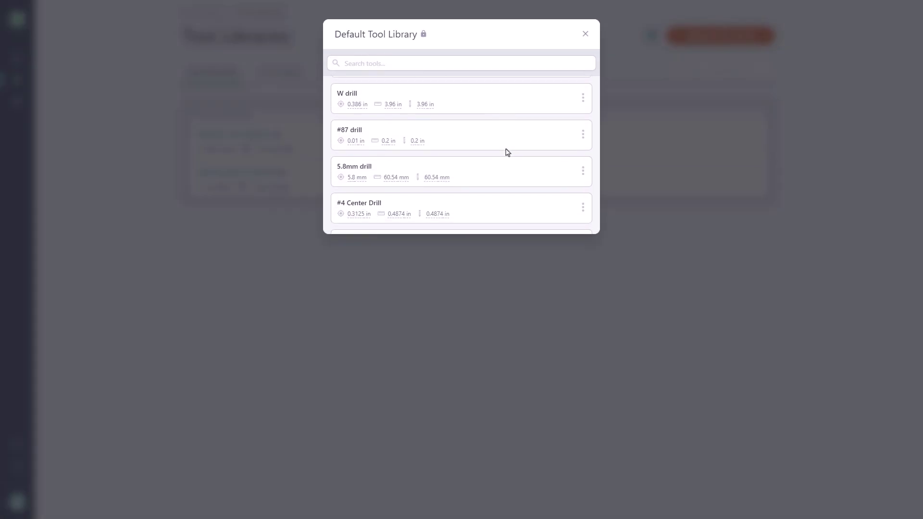
{"action": "scroll", "coordinate": [507, 152], "scroll_direction": "down", "scroll_amount": 2}
{"action": "scroll", "coordinate": [508, 152], "scroll_direction": "down", "scroll_amount": 2}
{"action": "scroll", "coordinate": [507, 152], "scroll_direction": "down", "scroll_amount": 1}
{"action": "scroll", "coordinate": [507, 153], "scroll_direction": "down", "scroll_amount": 2}
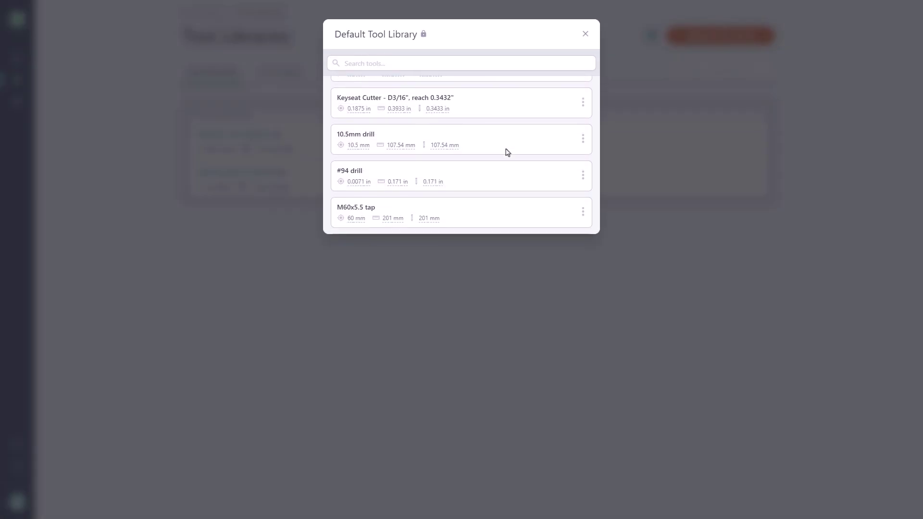
{"action": "scroll", "coordinate": [505, 151], "scroll_direction": "down", "scroll_amount": 3}
{"action": "scroll", "coordinate": [505, 151], "scroll_direction": "down", "scroll_amount": 2}
{"action": "scroll", "coordinate": [510, 149], "scroll_direction": "down", "scroll_amount": 1}
- Check the Bullnose Endmill's full specifications, then switch to the Cut Configs page
{"action": "left_click", "coordinate": [584, 110]}
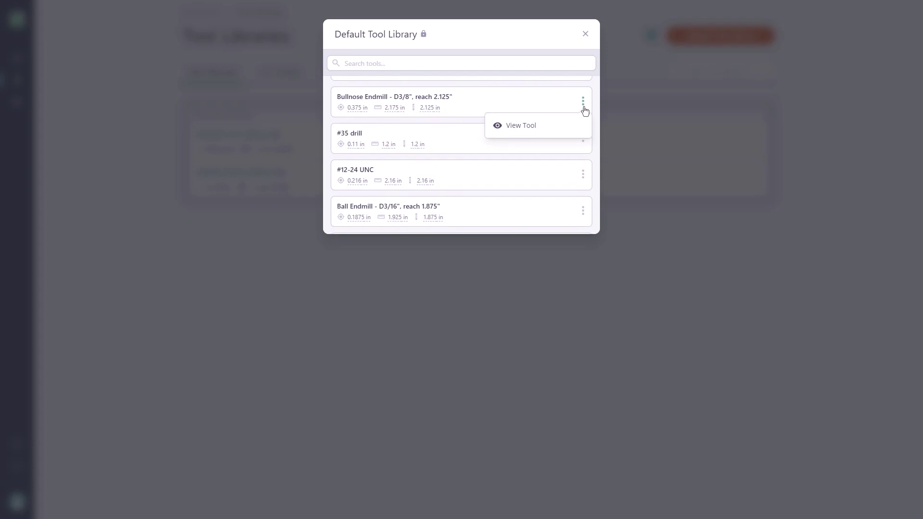
{"action": "left_click", "coordinate": [527, 128]}
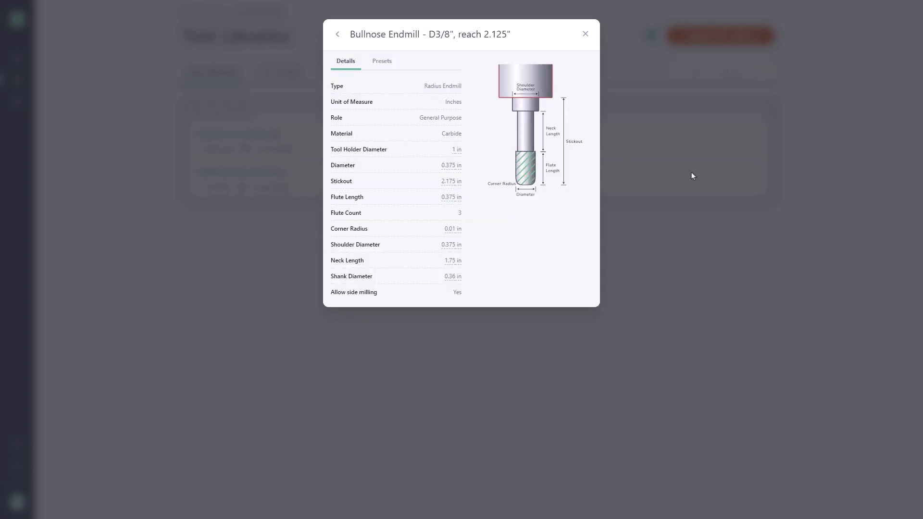
{"action": "left_click", "coordinate": [585, 34]}
{"action": "left_click", "coordinate": [277, 76]}
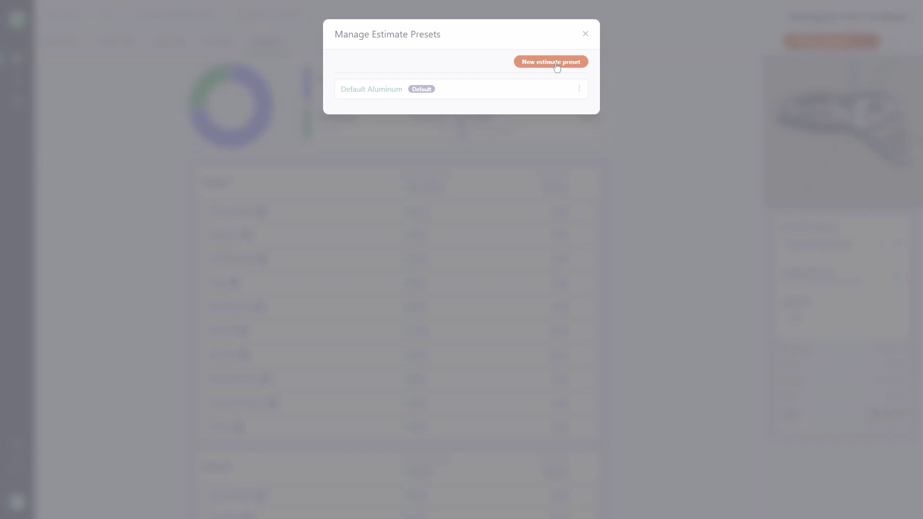
- Start a new estimate preset and open its Currency list
{"action": "left_click", "coordinate": [555, 63]}
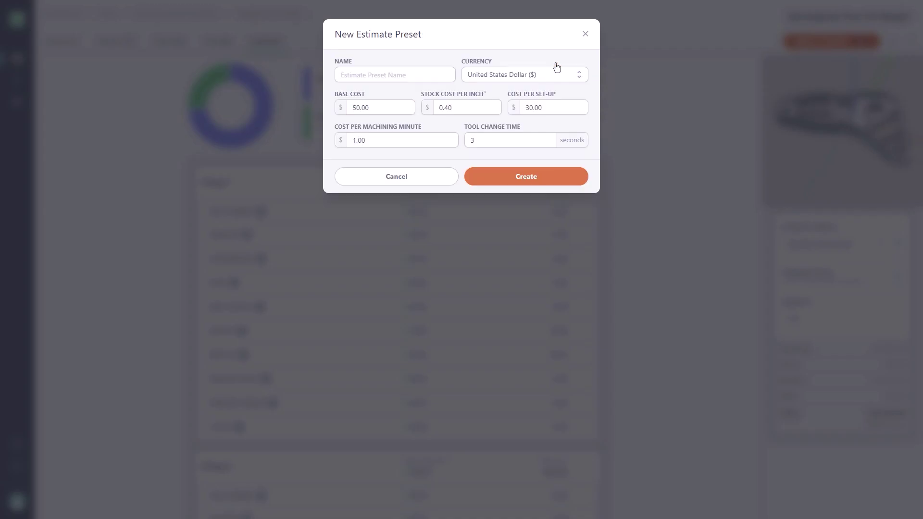
{"action": "left_click", "coordinate": [581, 81]}
{"action": "scroll", "coordinate": [552, 114], "scroll_direction": "down", "scroll_amount": 2}
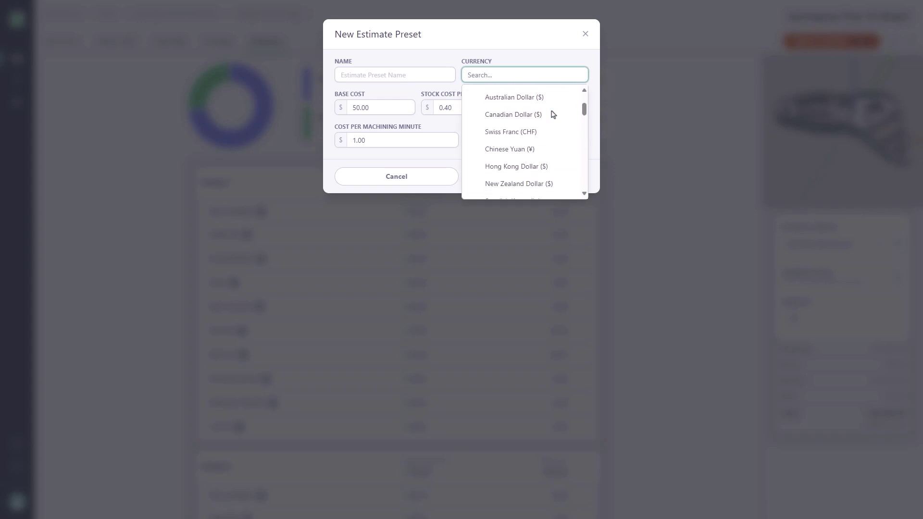
{"action": "scroll", "coordinate": [552, 113], "scroll_direction": "down", "scroll_amount": 2}
{"action": "scroll", "coordinate": [552, 113], "scroll_direction": "down", "scroll_amount": 2}
{"action": "scroll", "coordinate": [552, 113], "scroll_direction": "down", "scroll_amount": 1}
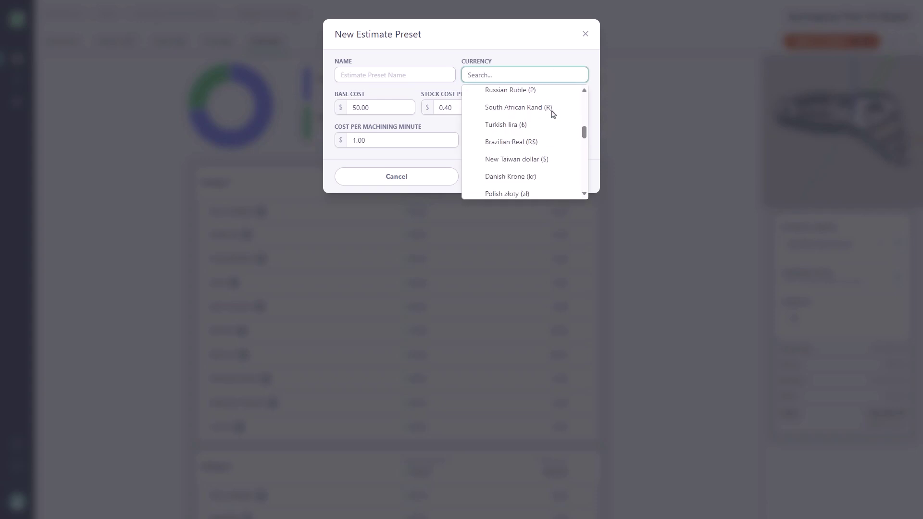